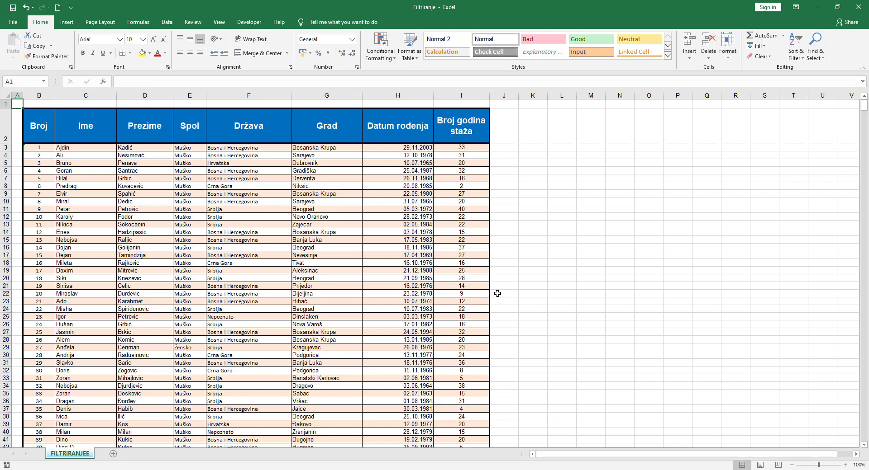
Step: Add AutoFilter arrows to the employee table's headers with Sort & Filter > Filter
left_click(285, 247)
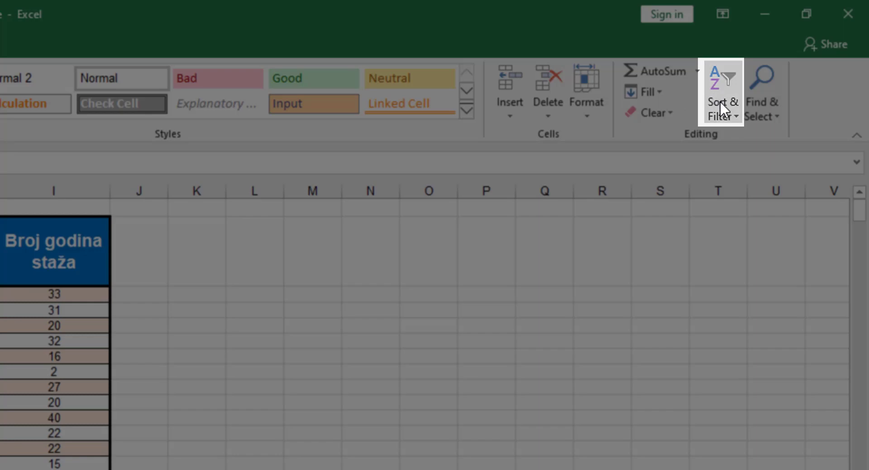
left_click(719, 100)
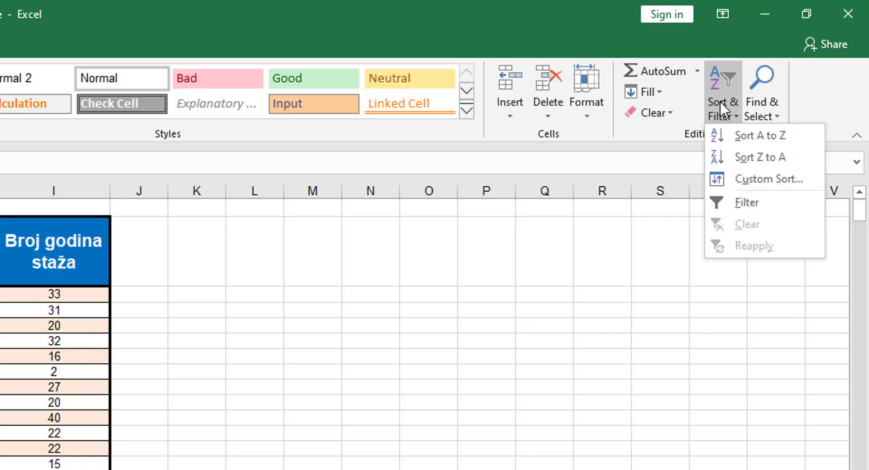
left_click(729, 205)
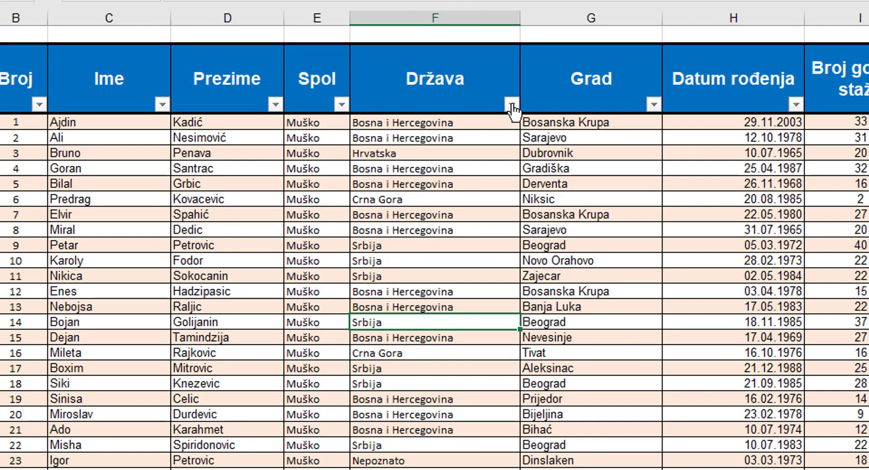
Step: Filter the Država column to Bosna i Hercegovina only, leaving 384 of 1341 records
left_click(512, 104)
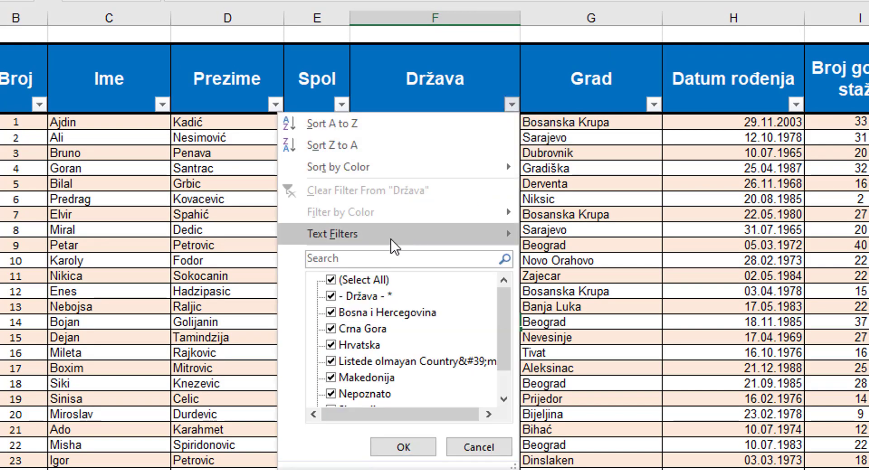
left_click(340, 280)
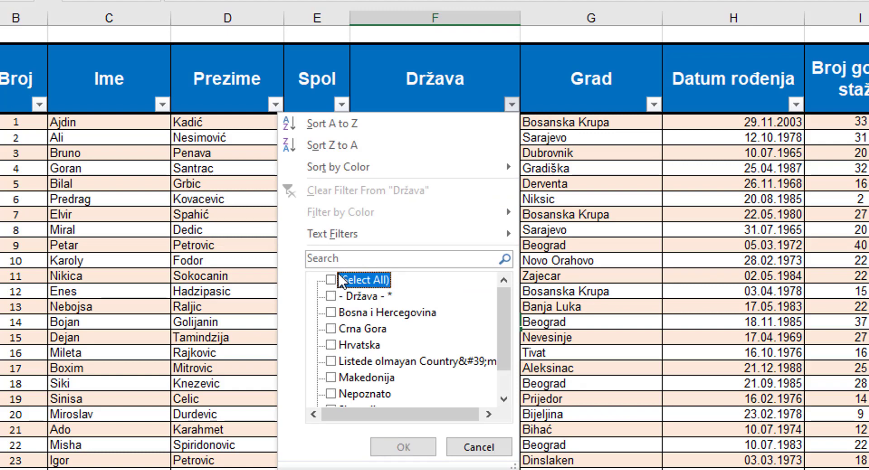
left_click(334, 313)
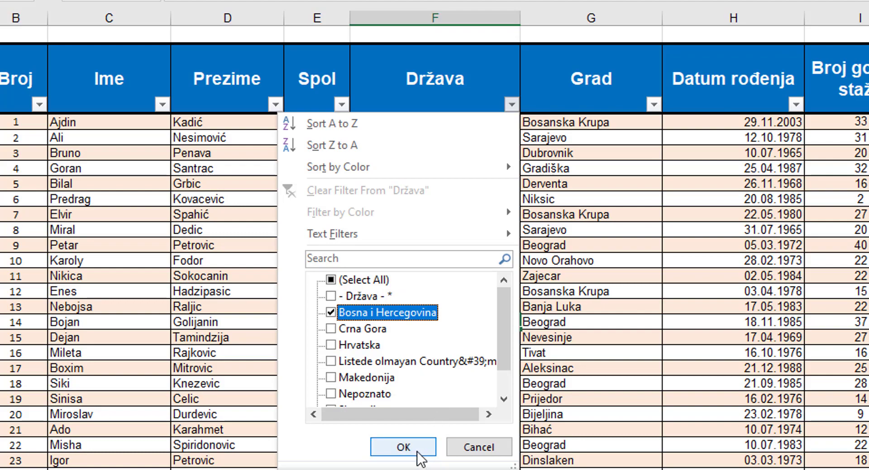
left_click(403, 447)
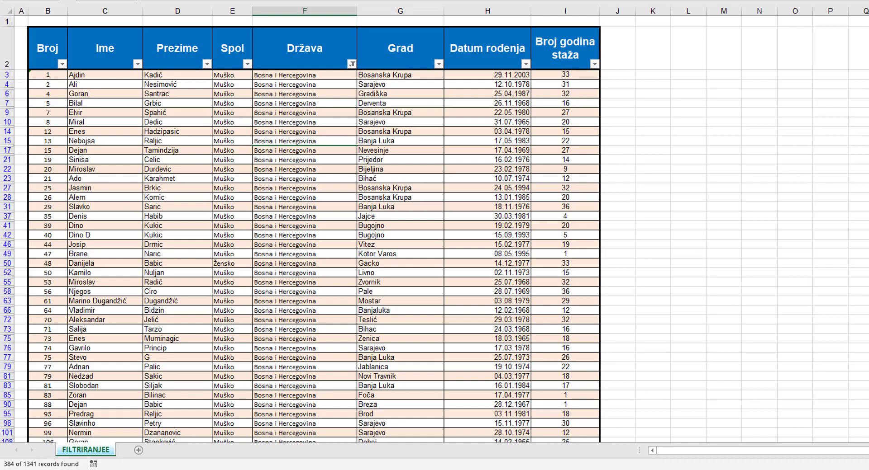
scroll(312, 226, "down", 20)
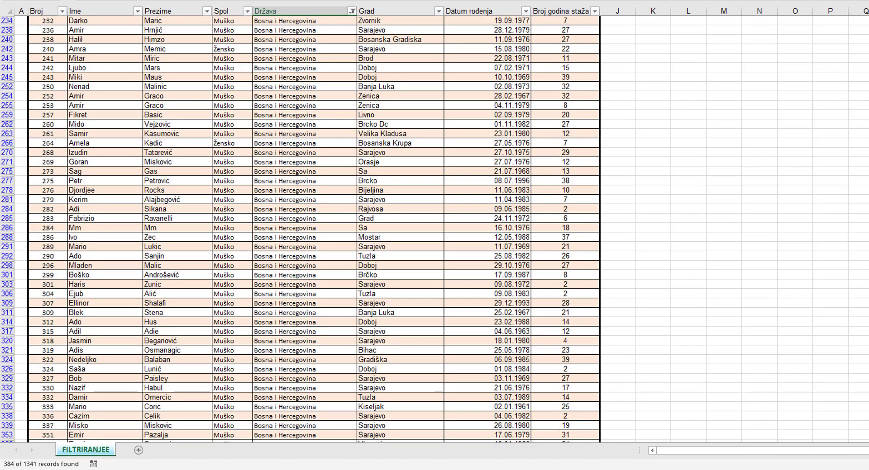
scroll(312, 227, "down", 20)
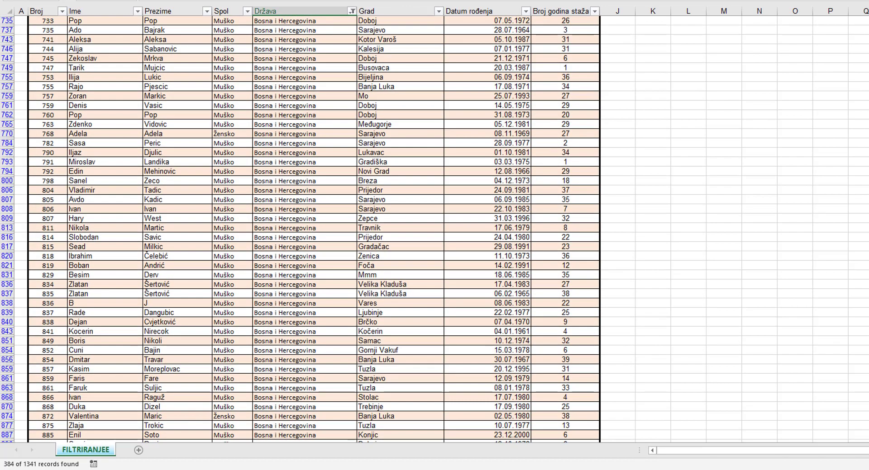
scroll(536, 211, "up", 20)
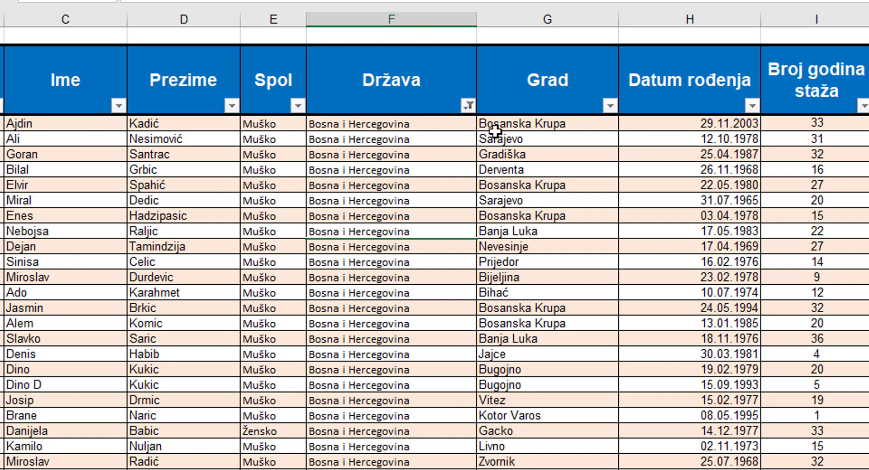
Step: Clear the filter from the Država column so every country's employees show
left_click(466, 104)
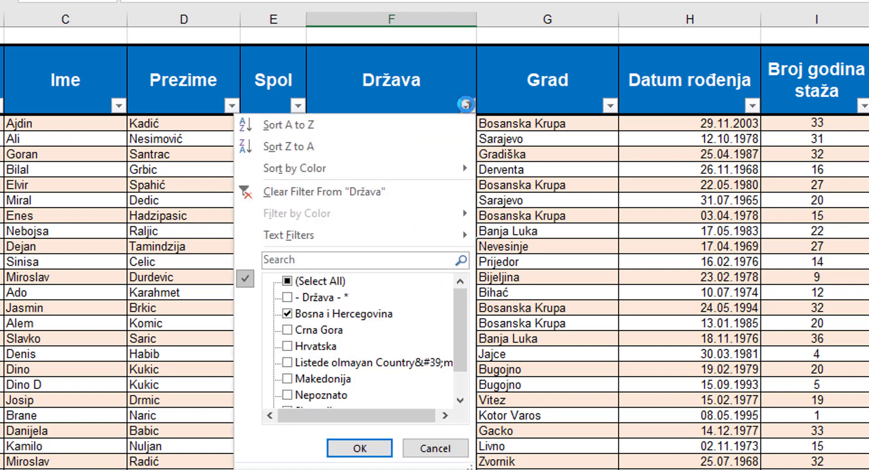
left_click(365, 193)
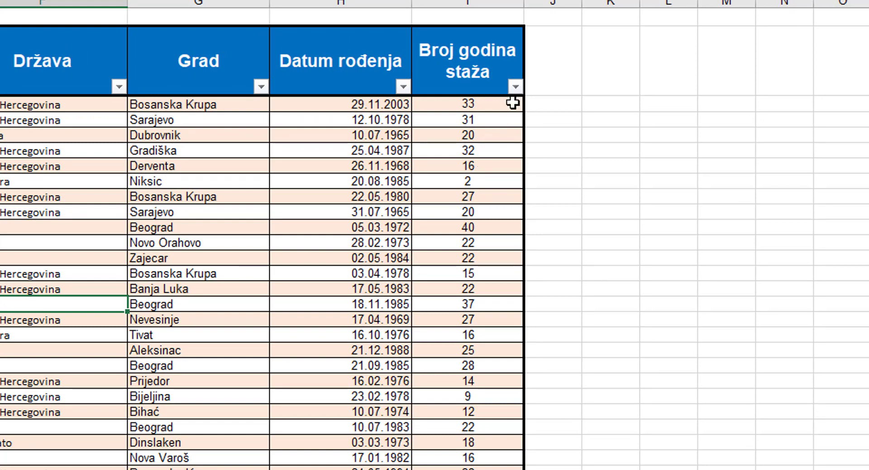
left_click(516, 89)
mouse_move(337, 222)
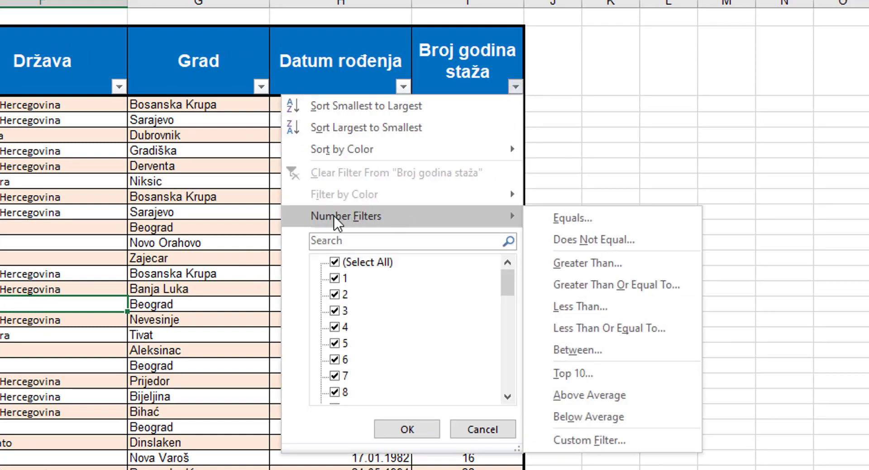
left_click(402, 90)
left_click(402, 88)
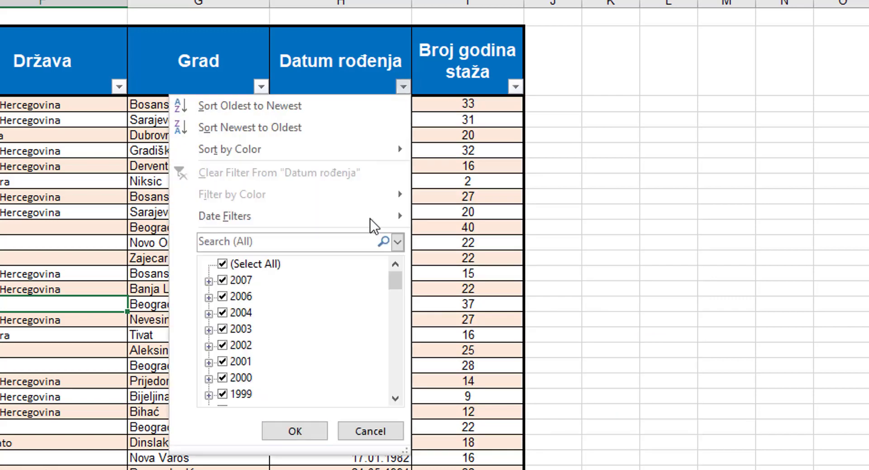
mouse_move(201, 220)
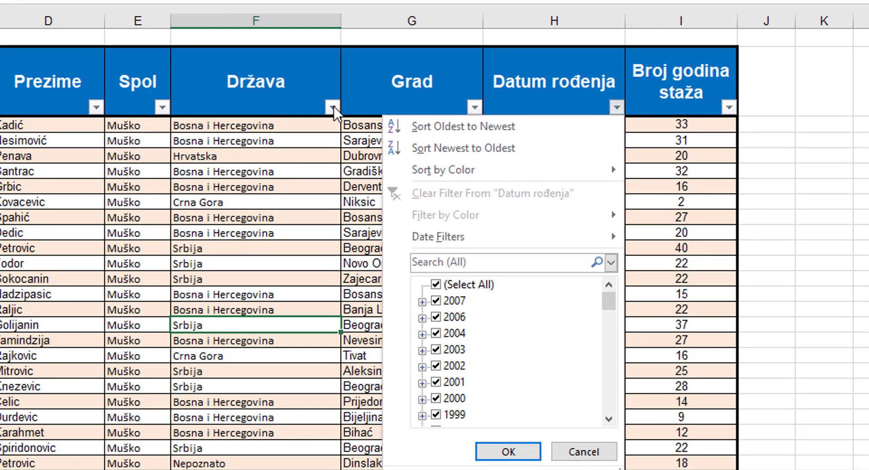
left_click(333, 111)
left_click(333, 107)
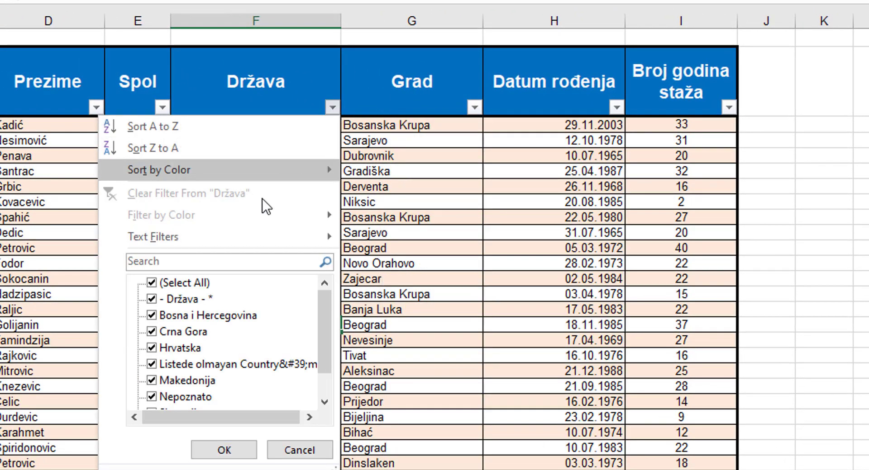
mouse_move(170, 246)
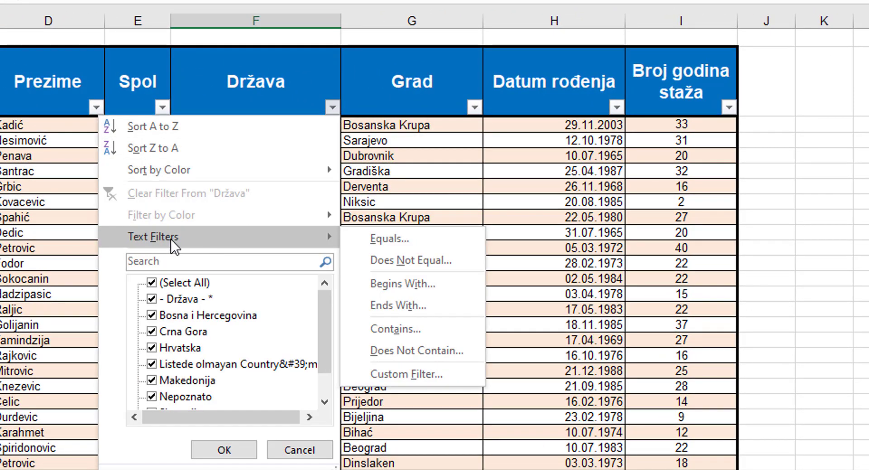
key("Escape")
key("Escape")
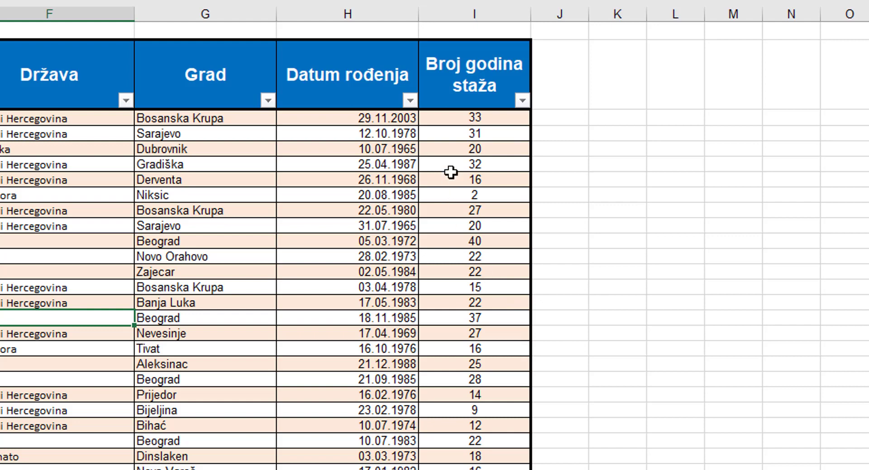
Step: Filter Broj godina staža to more than 20 years, then clear that filter again
left_click(522, 100)
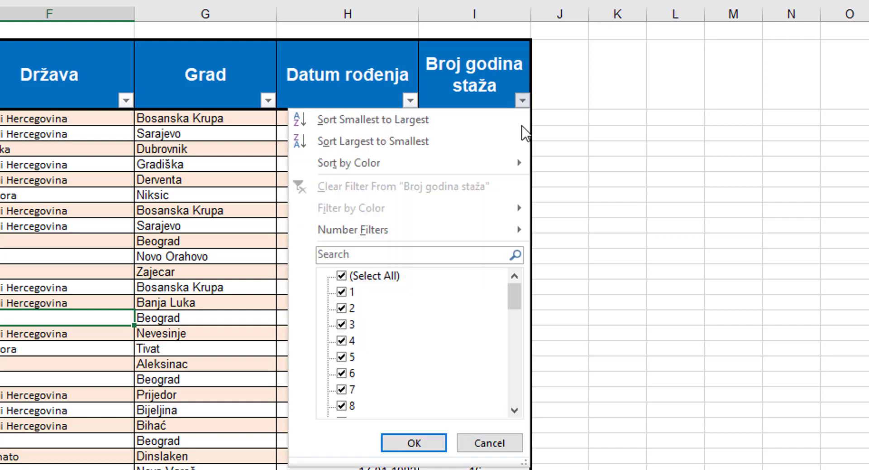
mouse_move(498, 232)
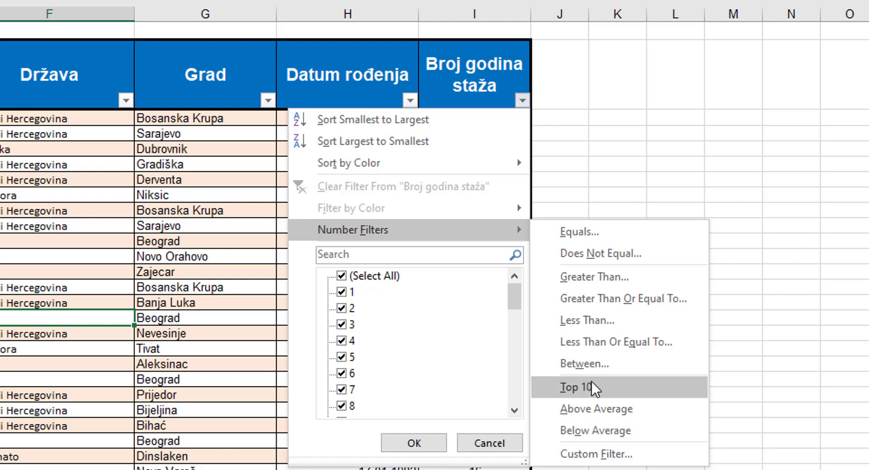
mouse_move(475, 235)
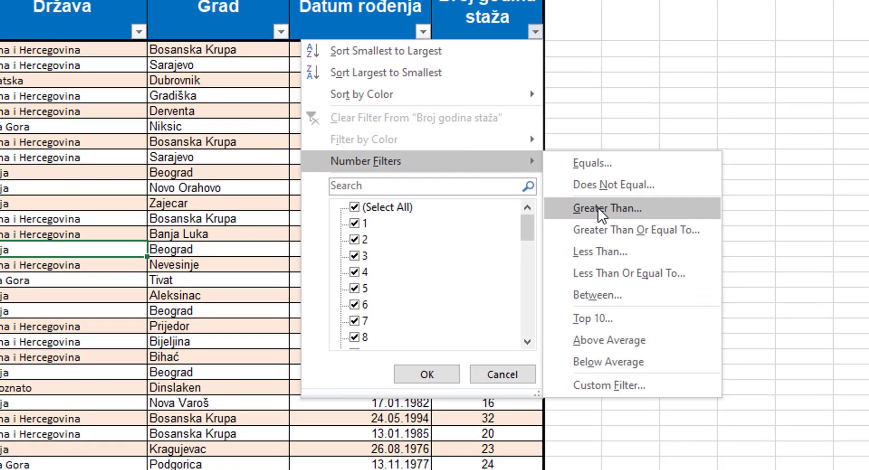
left_click(598, 208)
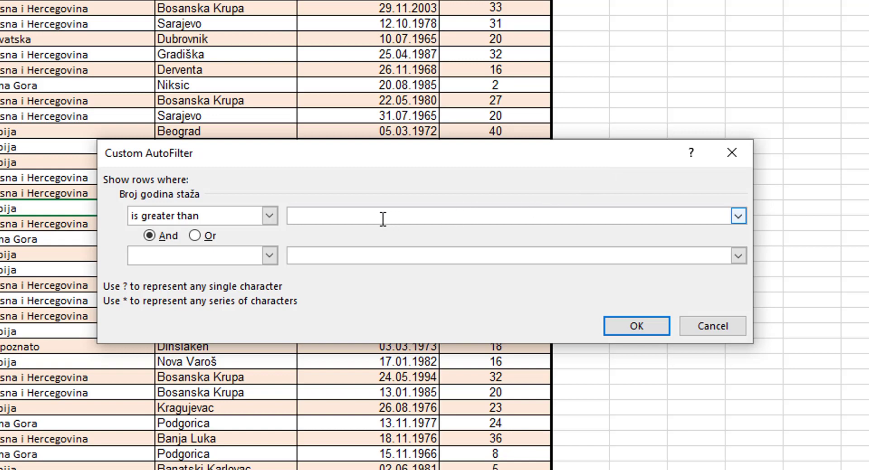
type("20")
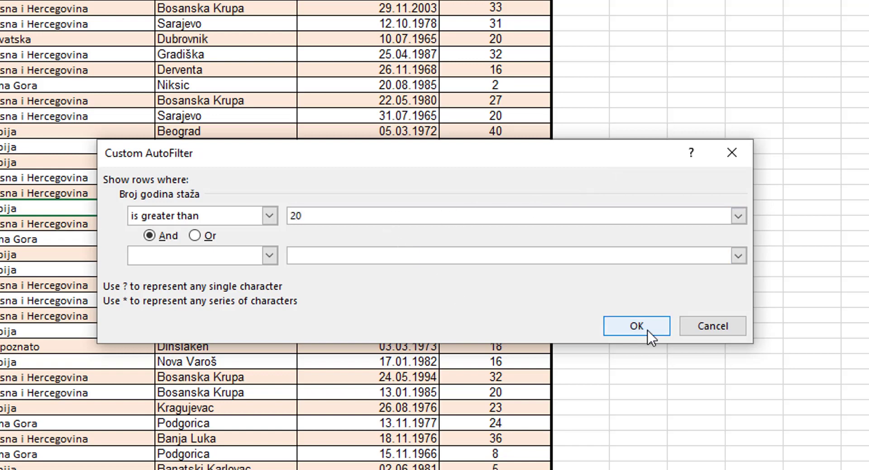
left_click(647, 330)
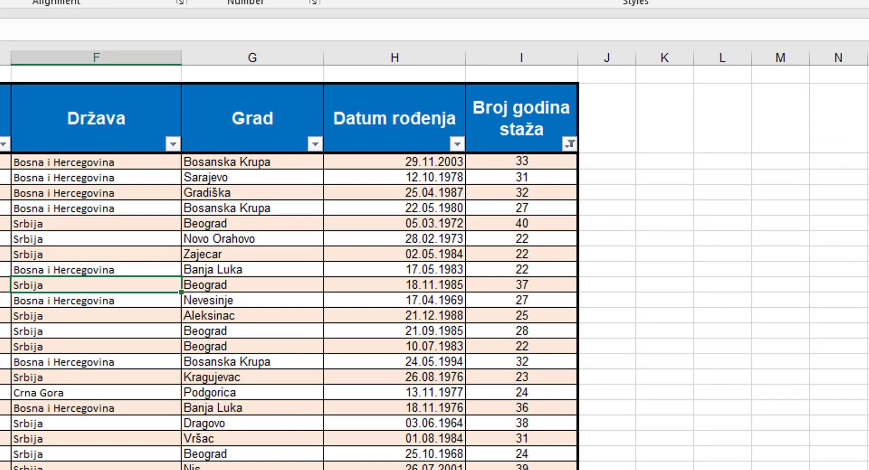
left_click(569, 145)
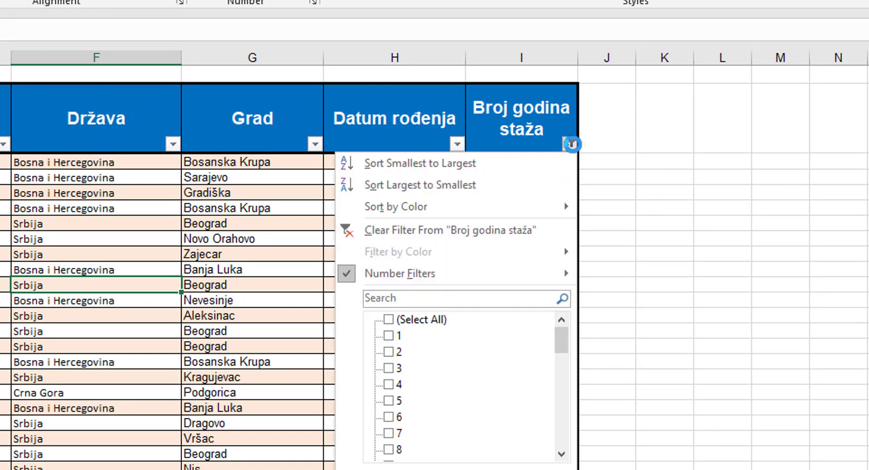
left_click(466, 228)
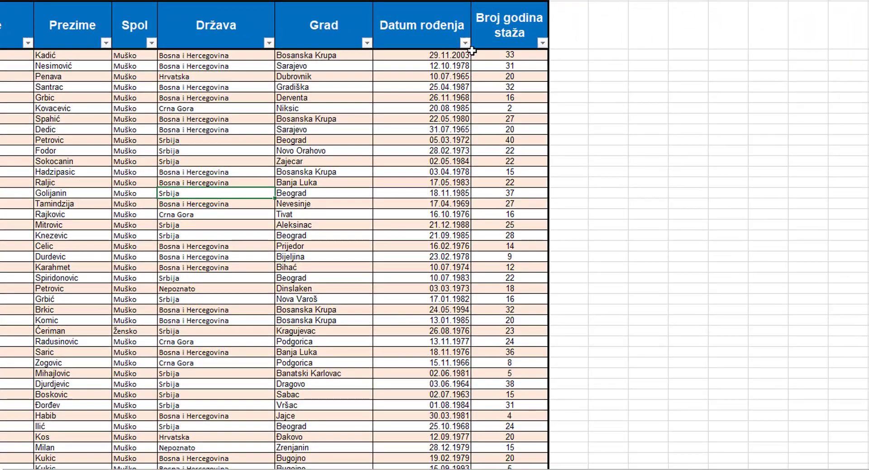
Step: Bring up the Date Filters choices in the Datum rođenja column's filter dropdown
left_click(465, 44)
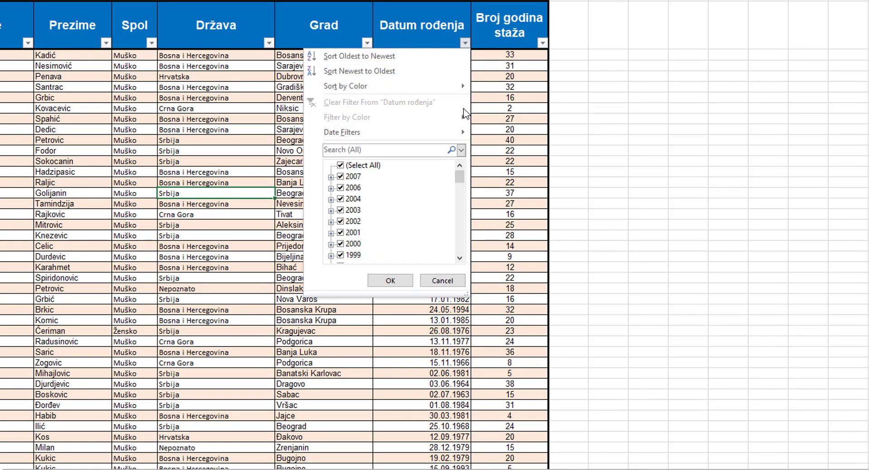
mouse_move(451, 137)
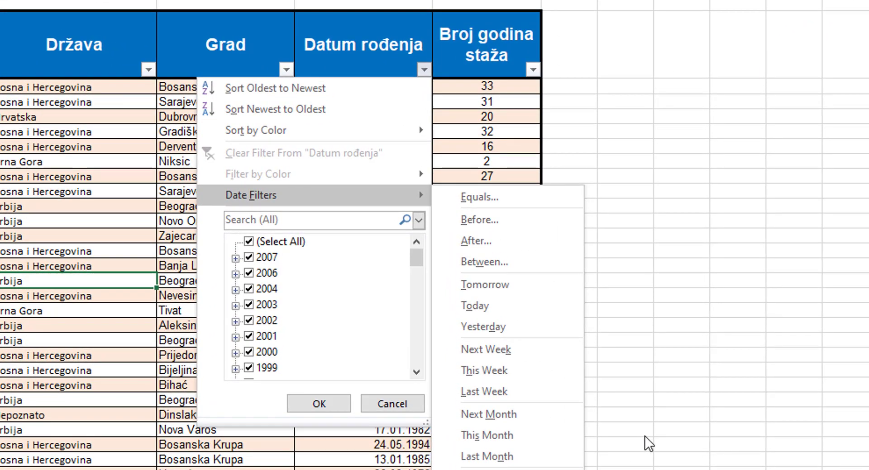
Step: Enter a Between date filter on Datum rođenja from 1.1.1990 to 1.1.2000
left_click(503, 262)
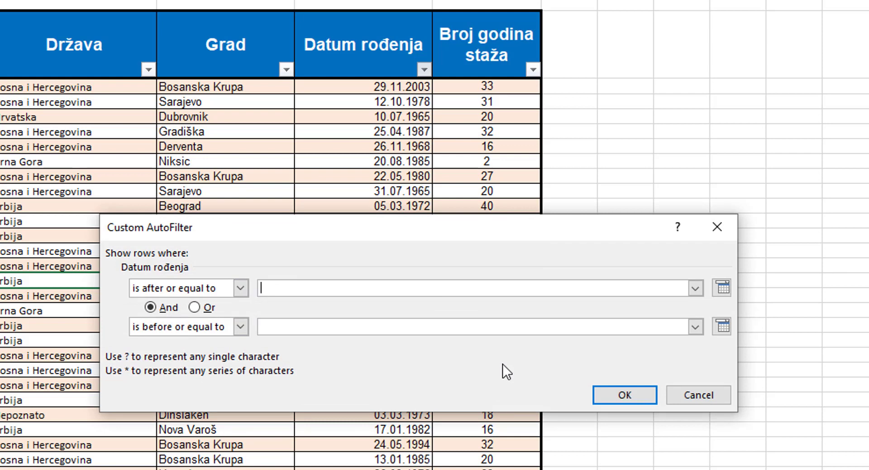
type("1.1")
type(".199")
type("0")
left_click(319, 333)
type("1.1")
type(".2000")
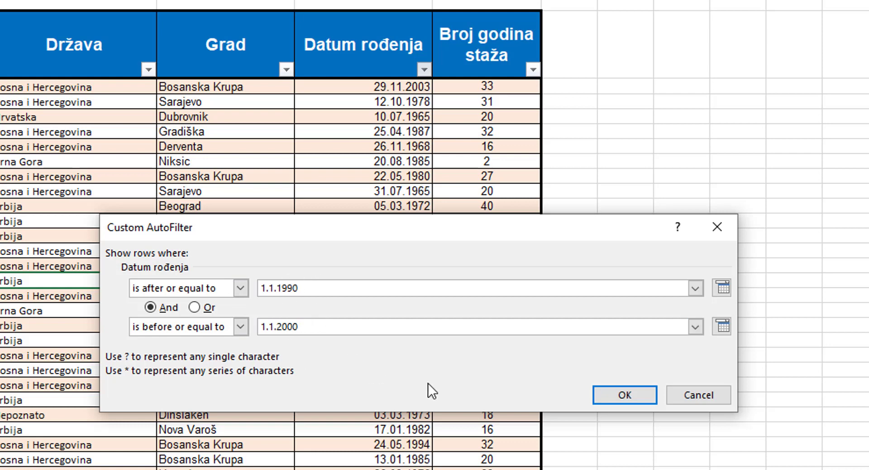
Step: Apply the 1990–2000 birth-date range filter and scroll through the matching rows
left_click(623, 397)
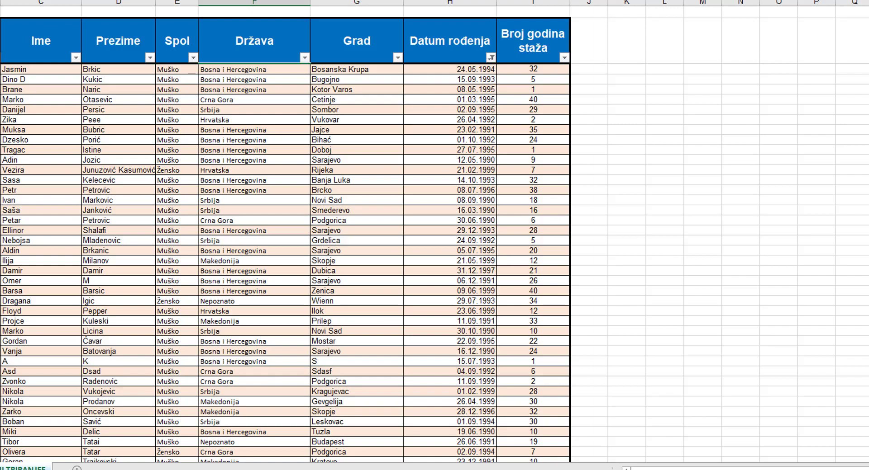
scroll(285, 236, "down", 2)
scroll(285, 235, "down", 1)
scroll(285, 235, "down", 2)
scroll(285, 235, "down", 3)
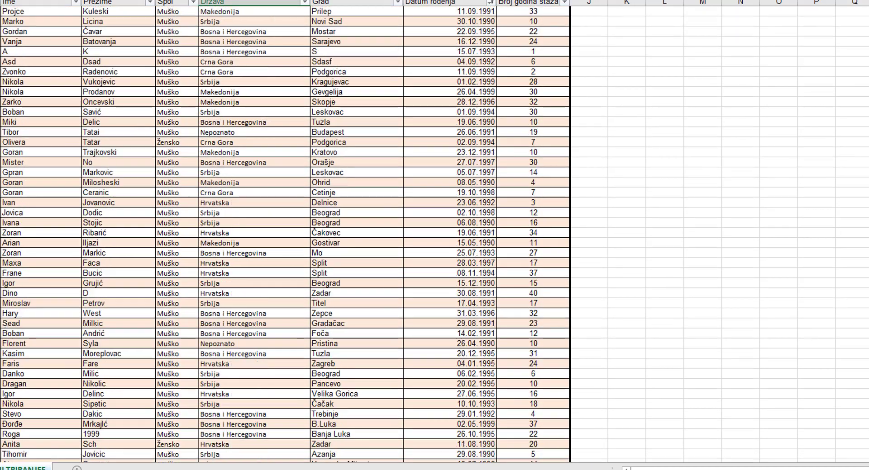
scroll(285, 235, "down", 2)
scroll(285, 235, "down", 1)
scroll(285, 235, "down", 1)
scroll(285, 235, "down", 3)
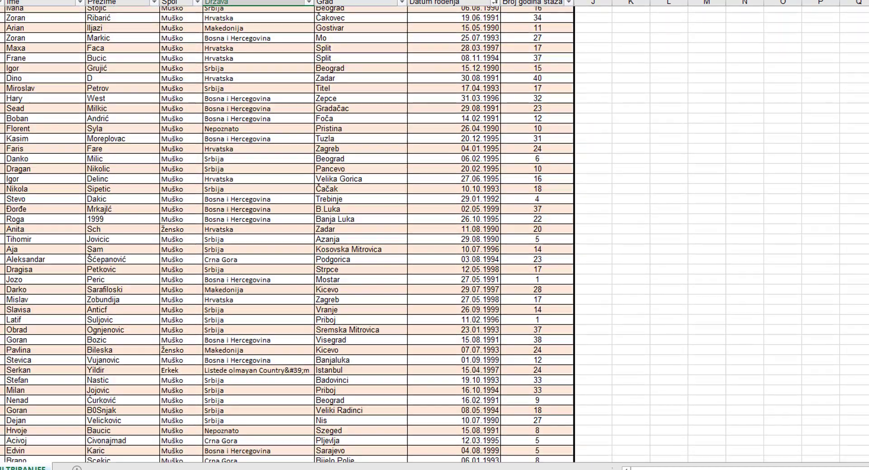
scroll(285, 235, "down", 2)
scroll(285, 235, "up", 4)
scroll(285, 235, "up", 3)
scroll(285, 235, "up", 4)
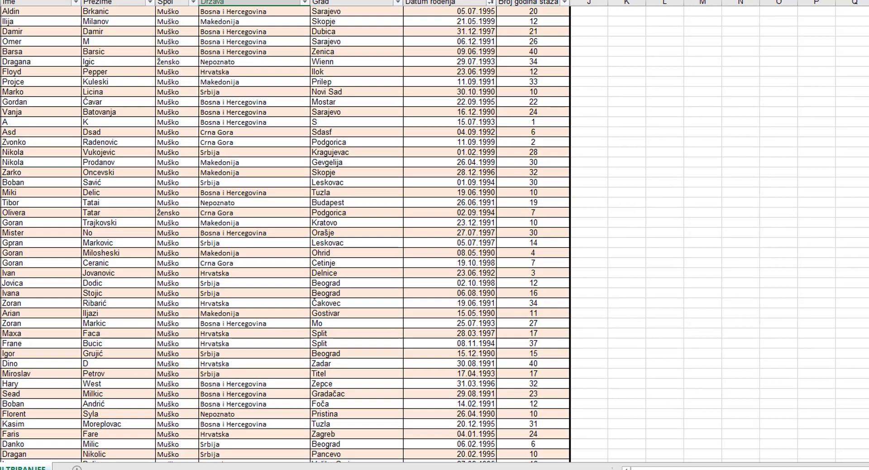
scroll(285, 236, "up", 3)
scroll(285, 236, "up", 3)
scroll(285, 235, "up", 1)
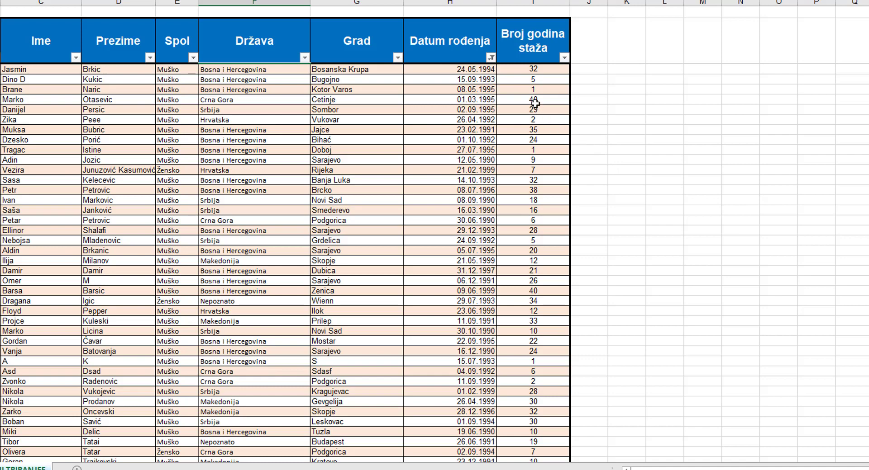
Step: Clear the filter from Datum rođenja so employees of every birth year reappear
left_click(490, 57)
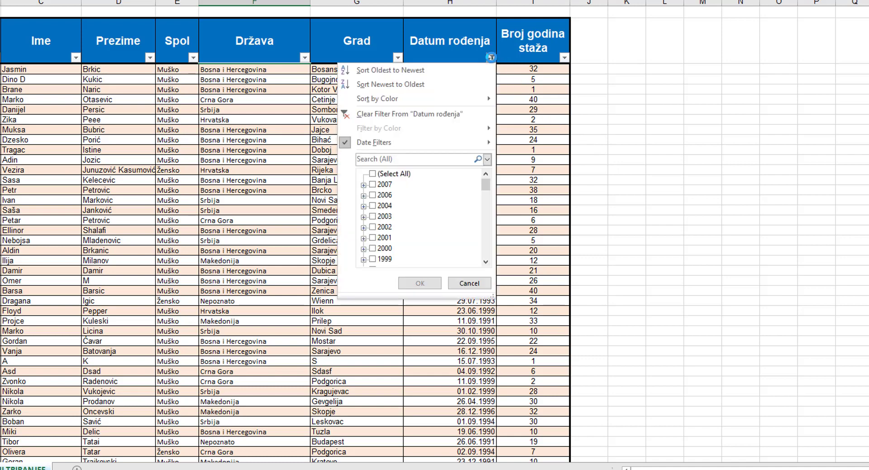
left_click(425, 114)
scroll(498, 175, "left", 2)
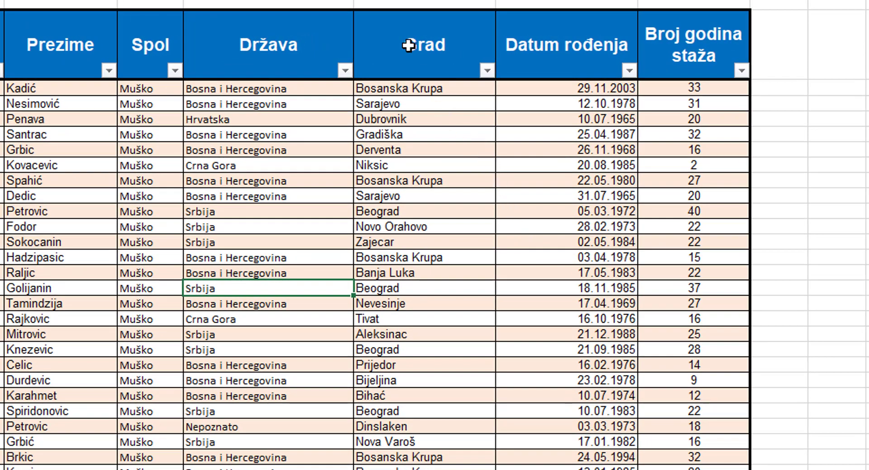
Step: Bring up the Text Filters choices in the Grad column's filter dropdown
left_click(486, 72)
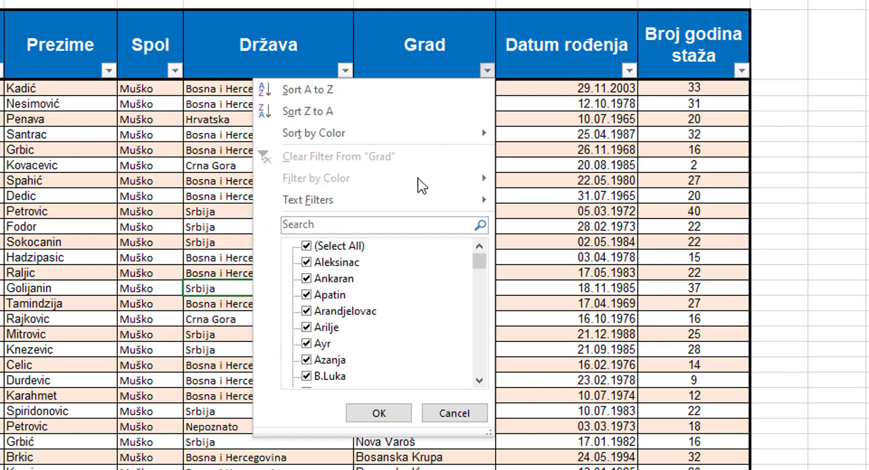
mouse_move(412, 201)
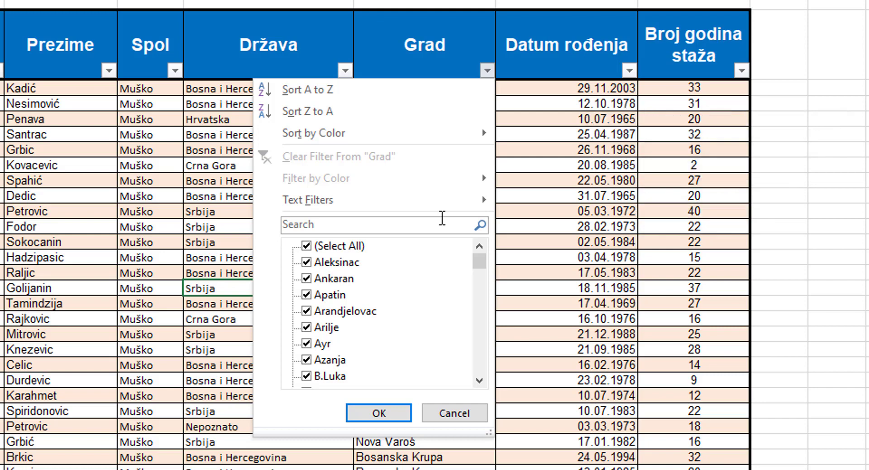
mouse_move(439, 209)
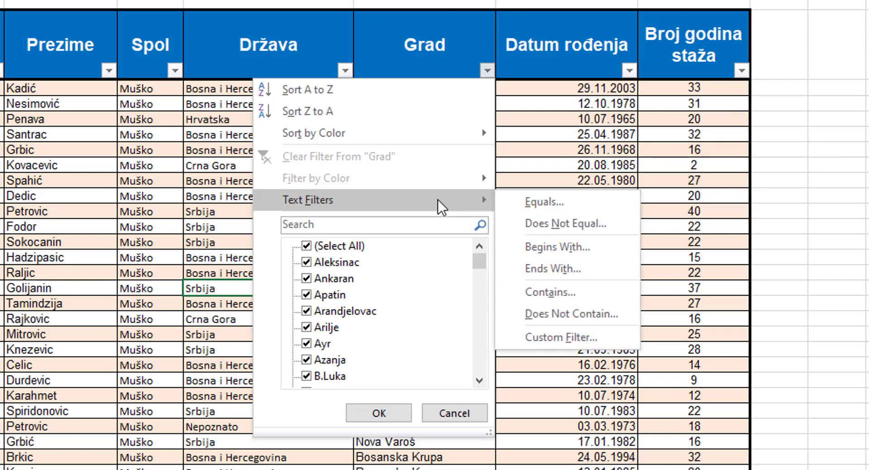
Step: Filter Grad to cities beginning with A, leaving 13 employees such as Aleksinac
left_click(542, 248)
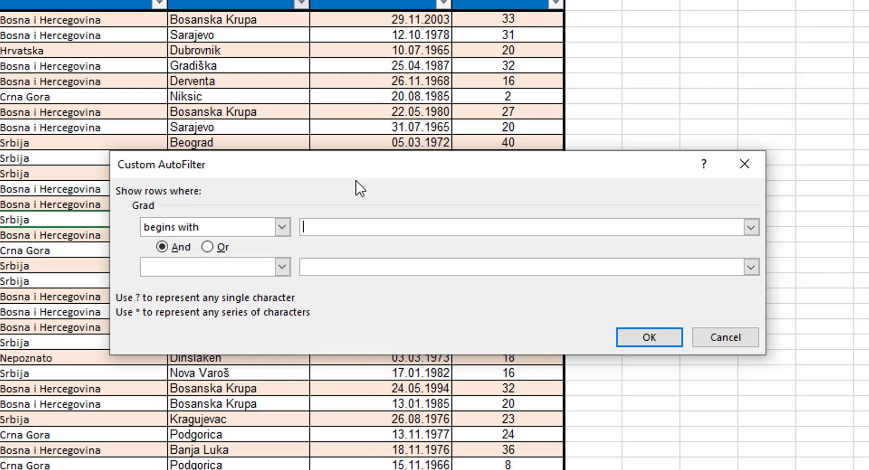
type("A")
left_click(642, 335)
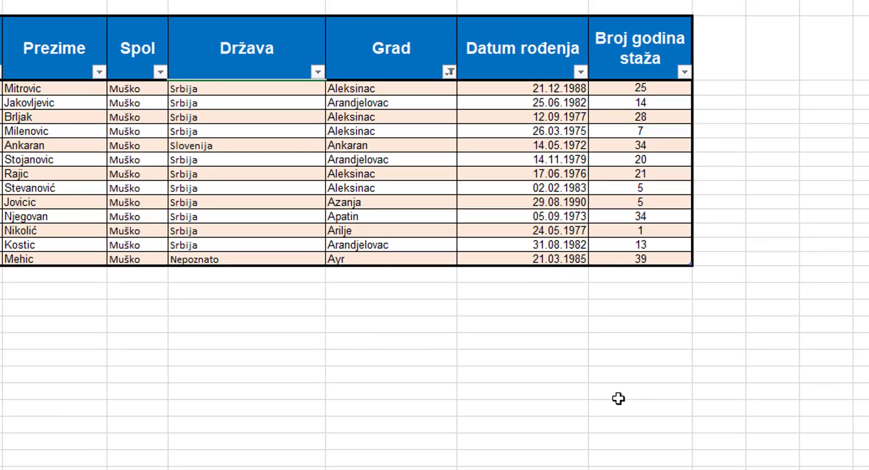